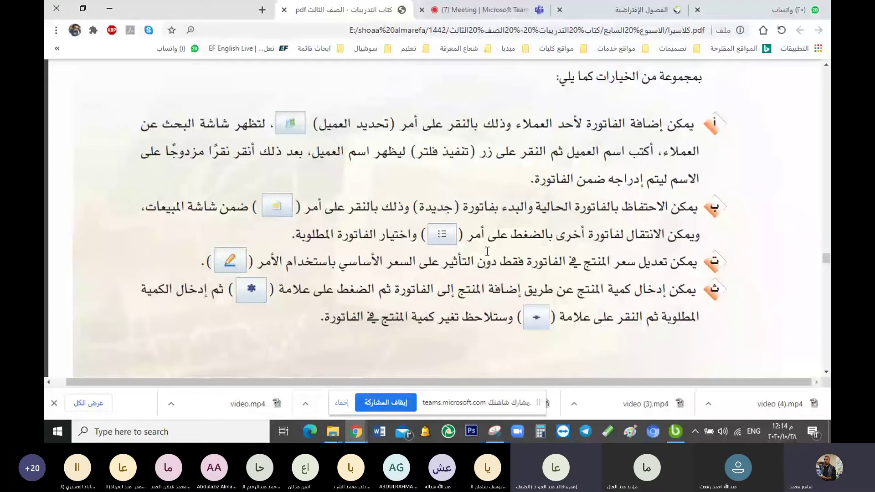
Switch to Openbravo POS and set the price of the receipt's last optical mouse line to 10.
click(676, 433)
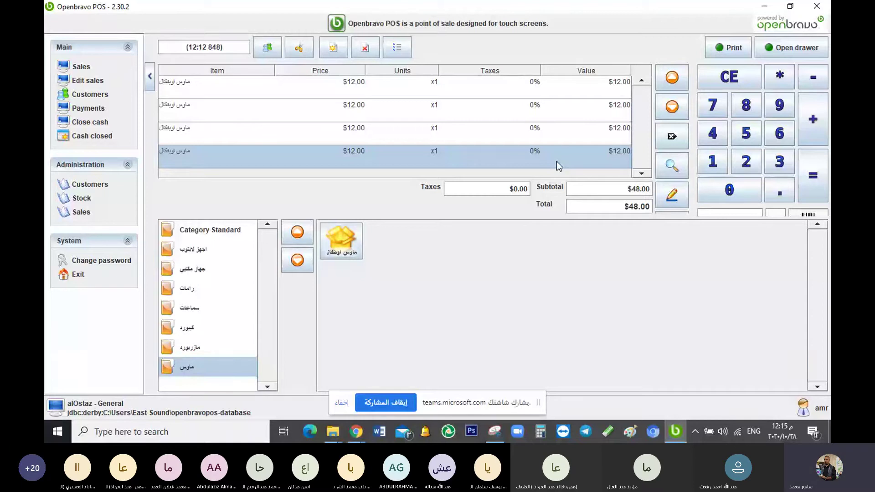
click(673, 199)
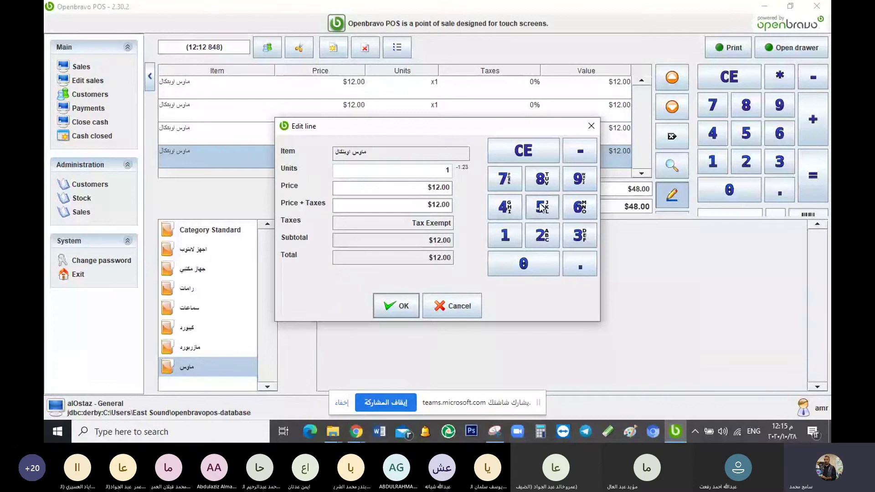
click(434, 189)
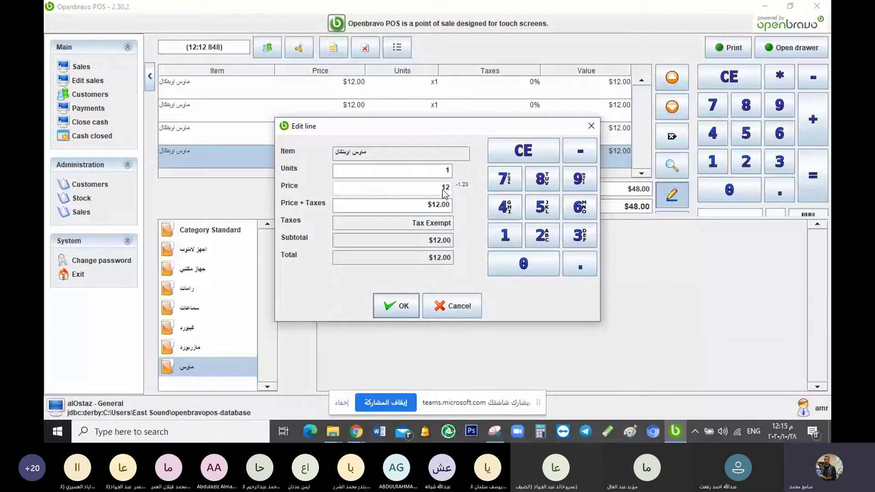
click(445, 211)
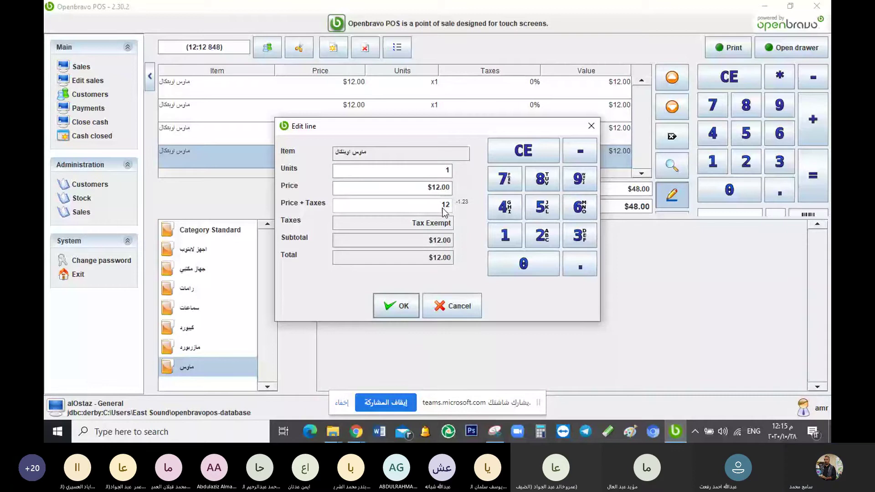
click(433, 187)
click(505, 235)
click(524, 264)
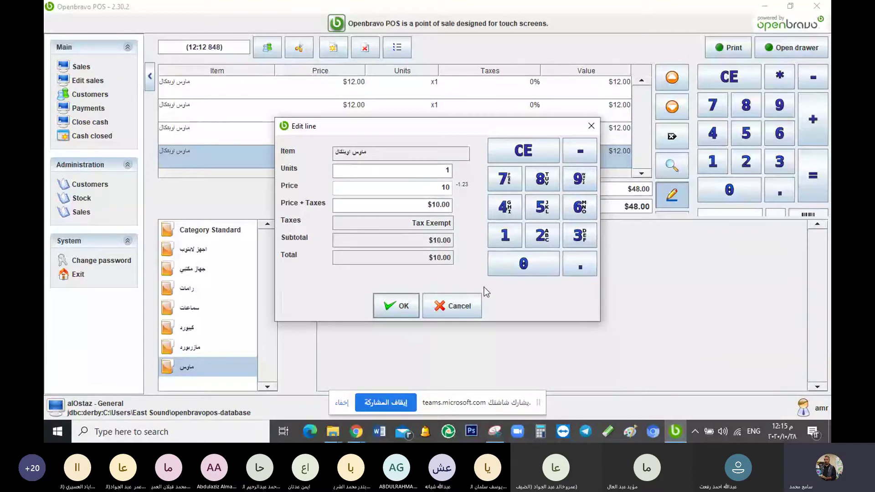
click(403, 306)
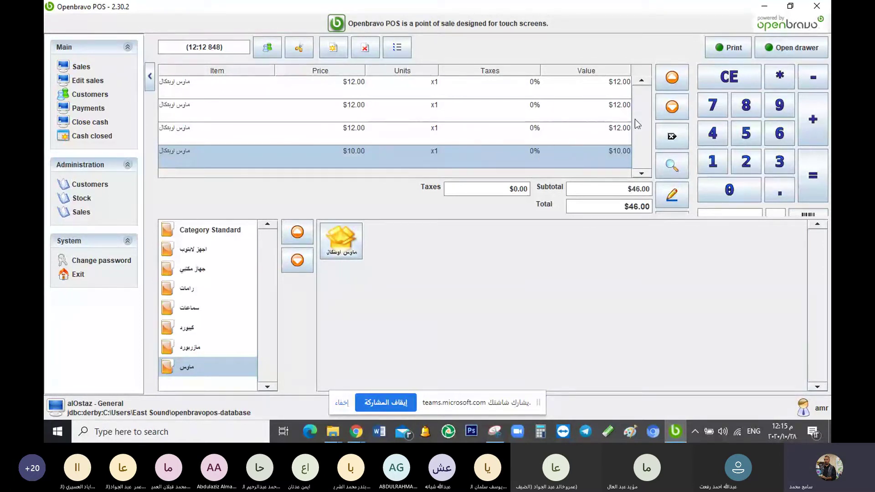
Set the price of the second line on the receipt to 5.
click(582, 108)
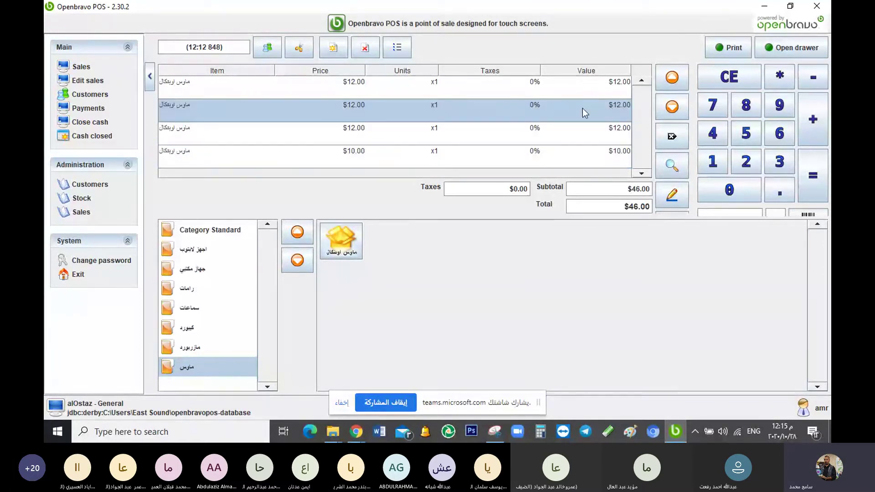
click(673, 196)
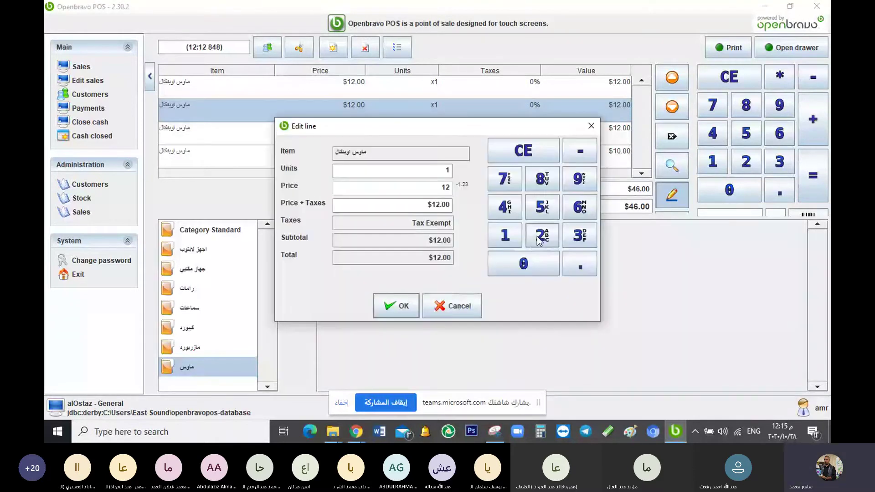
click(542, 206)
click(396, 305)
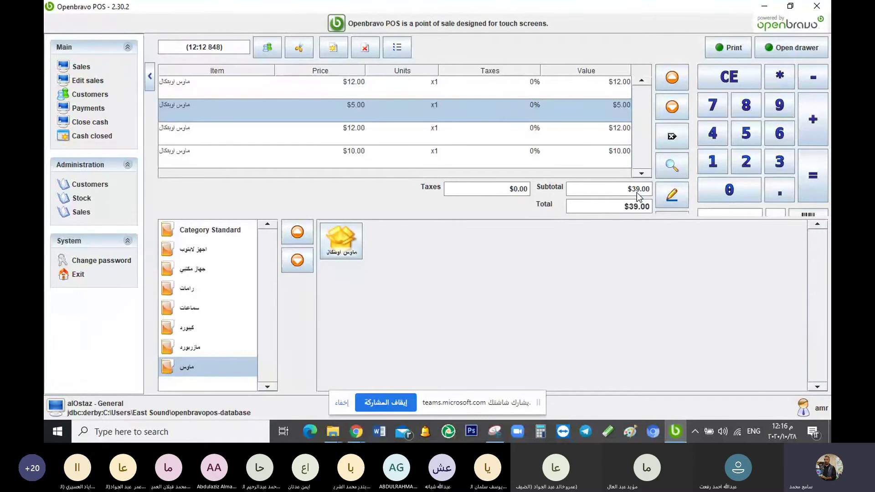
Consult the quantity instructions in the training book PDF in Chrome, return to Openbravo POS and set the second receipt line's units to 9.
click(364, 431)
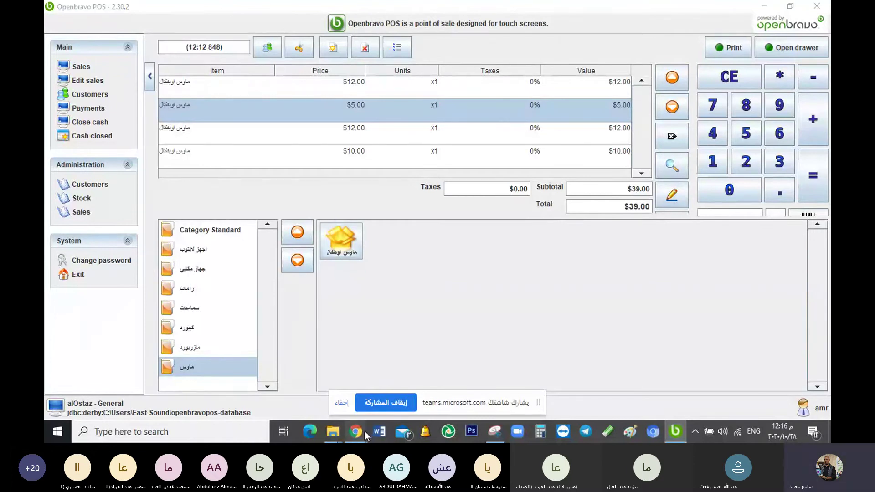
click(293, 370)
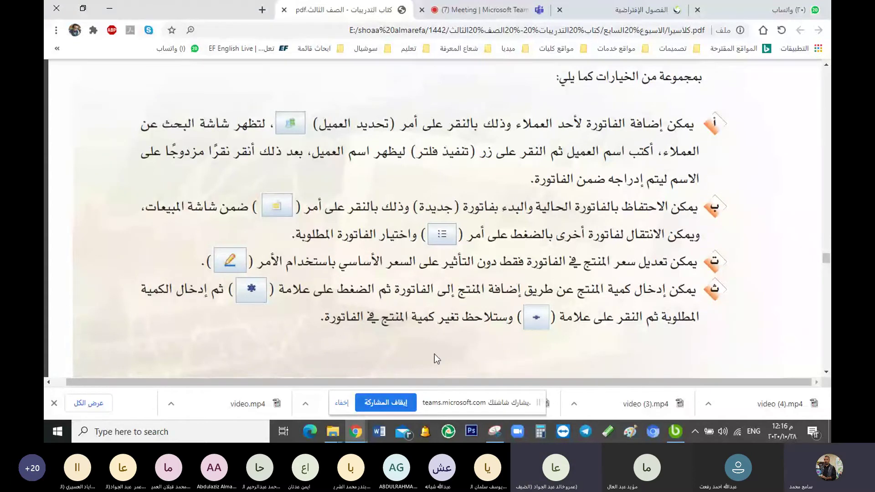
click(684, 433)
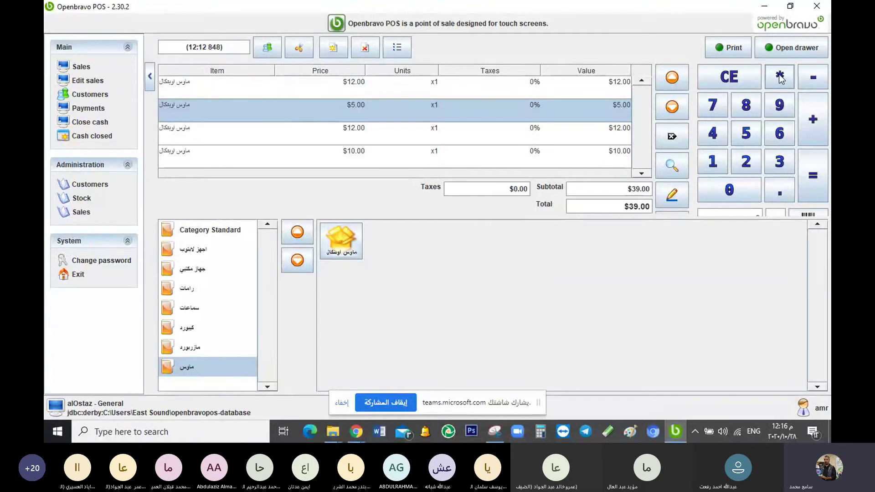
click(814, 128)
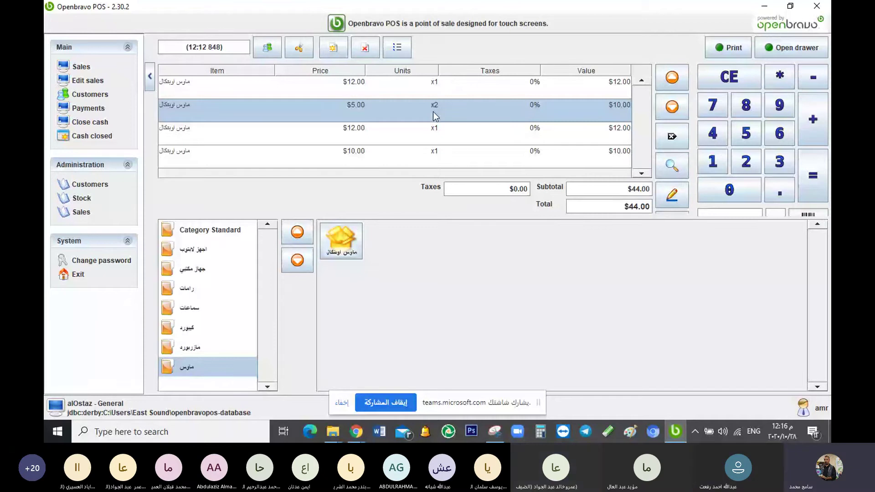
click(810, 120)
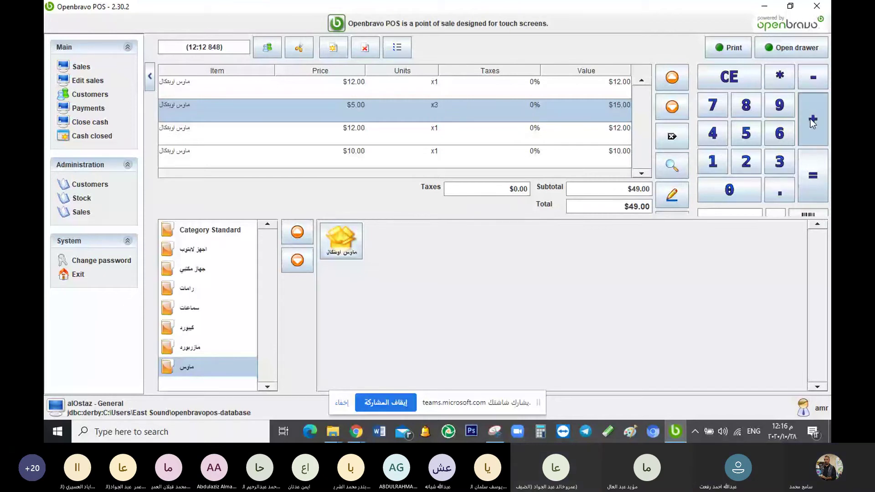
key(9)
key(asterisk)
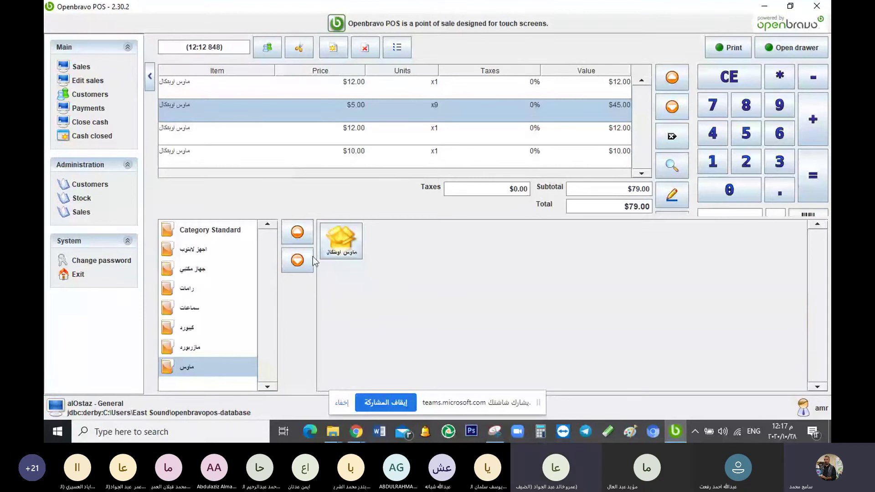
Add another ماوس اوبتكال to the receipt, reselect the second line and show the مازربورد category.
click(342, 252)
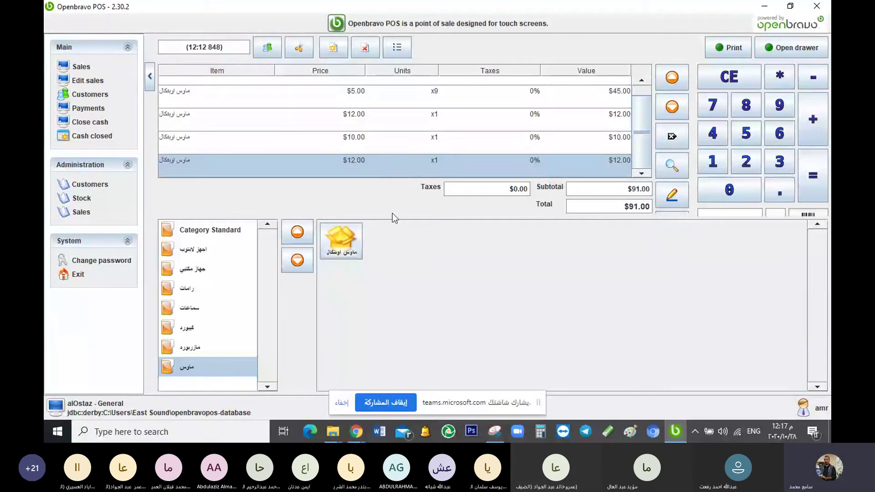
scroll(376, 138, up, 1)
click(359, 114)
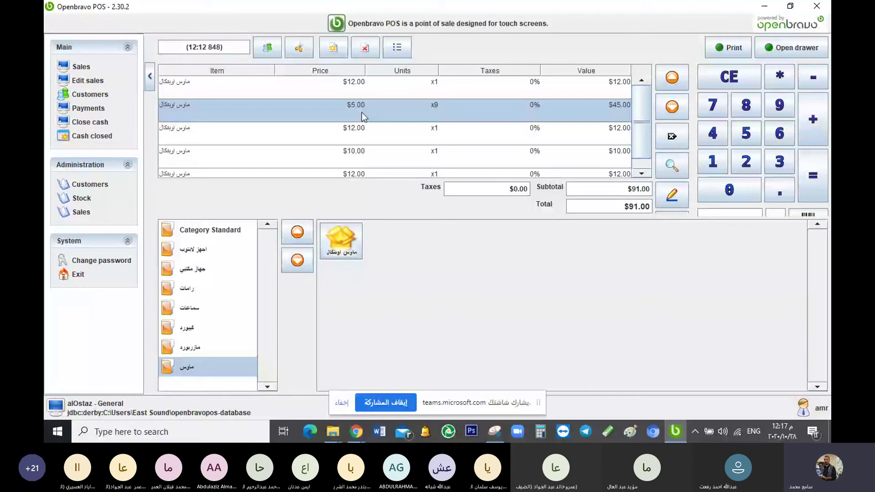
click(196, 351)
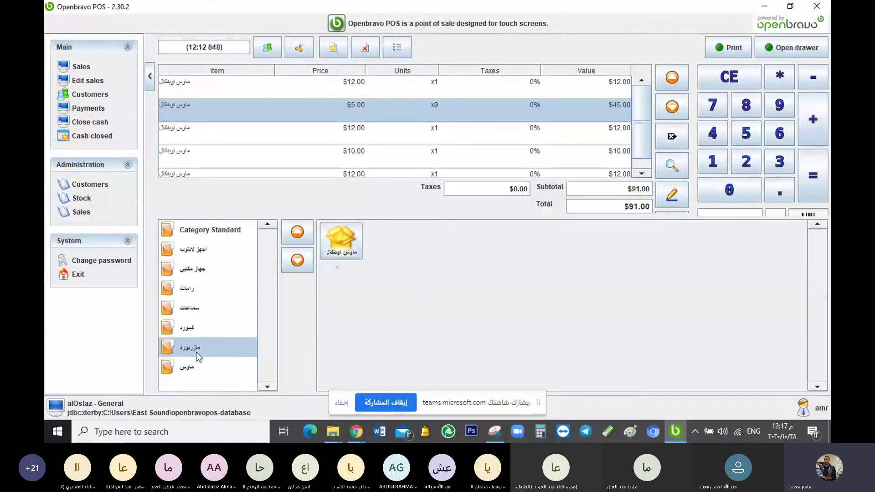
scroll(501, 115, down, 1)
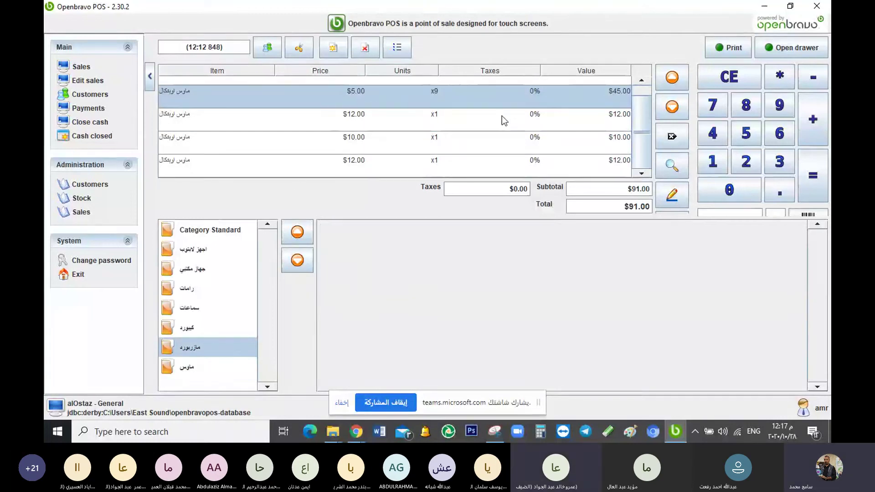
Switch to the training book PDF in Chrome and read the exercise about the payment screen.
click(350, 435)
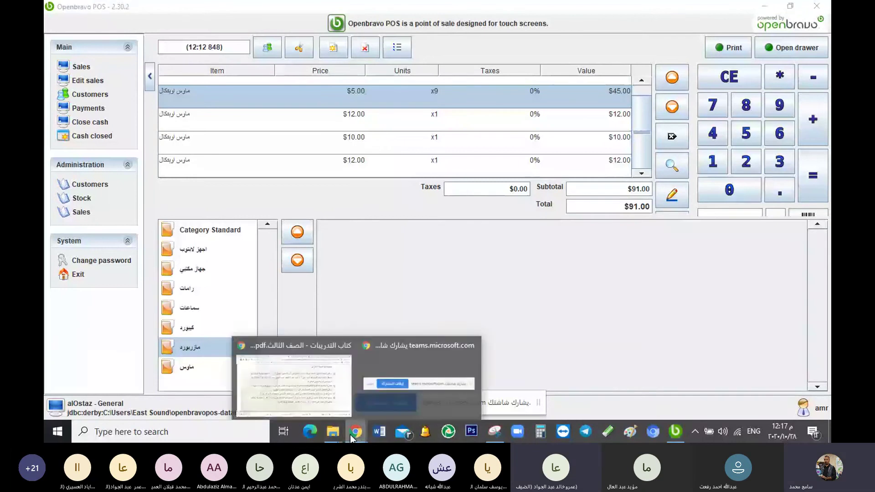
click(301, 379)
scroll(591, 275, down, 6)
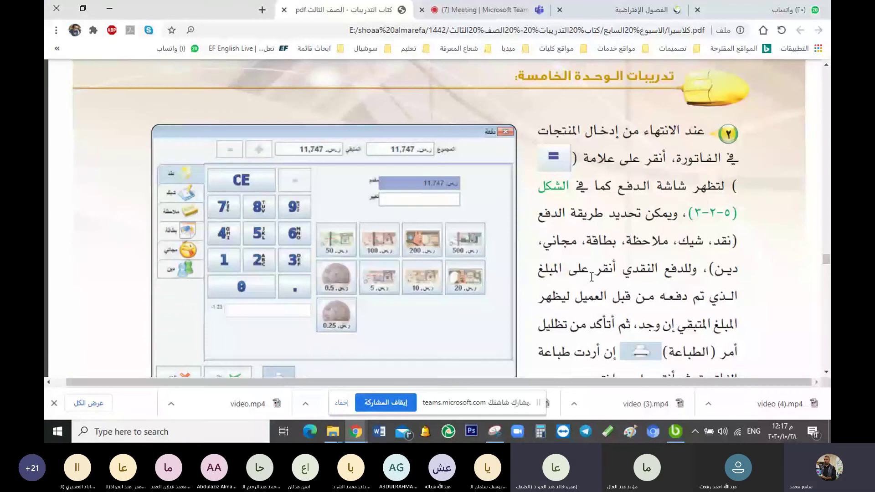
scroll(591, 277, down, 1)
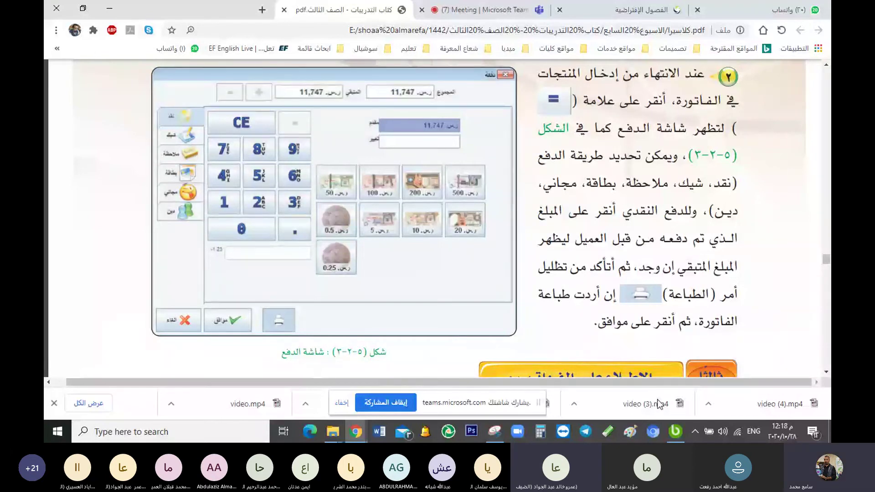
Return to Openbravo POS and delete the last line and the $5.00 line from the receipt, keeping the receipt itself.
click(677, 436)
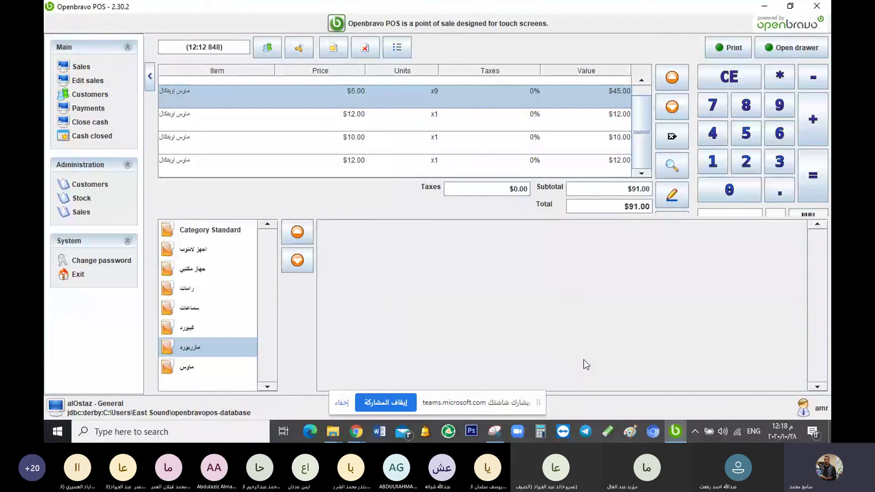
click(179, 162)
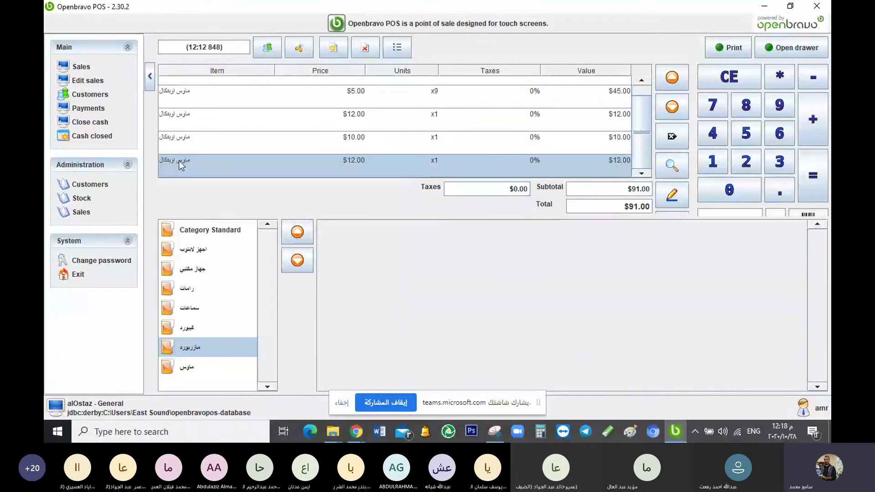
click(357, 54)
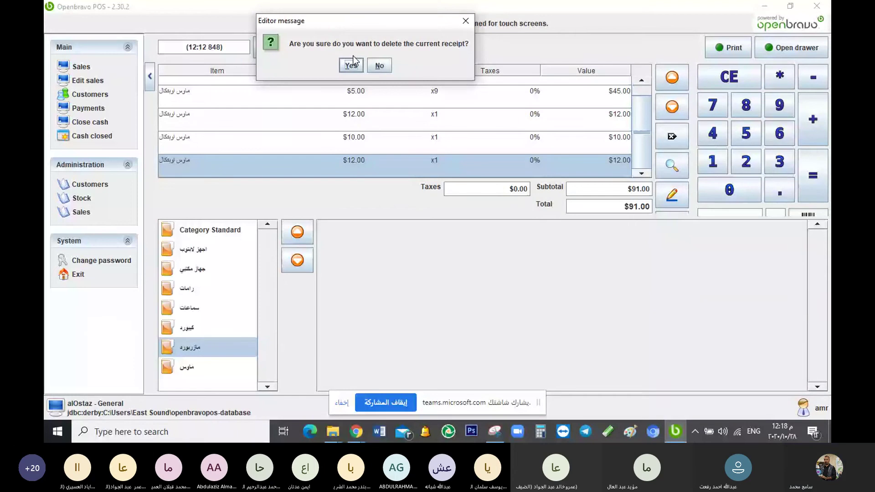
click(379, 66)
click(673, 136)
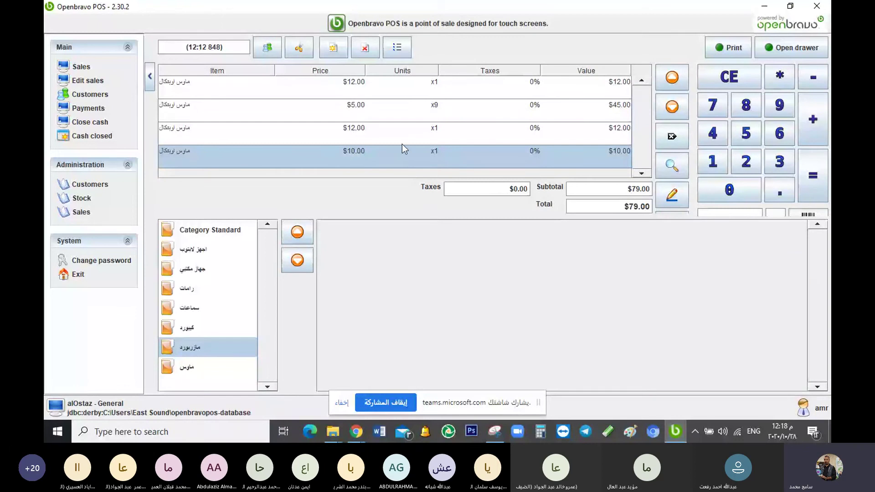
click(376, 111)
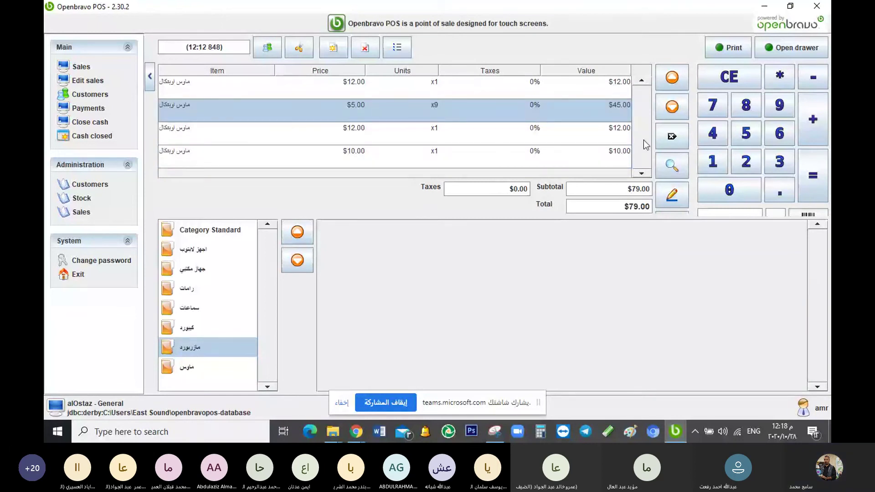
click(672, 136)
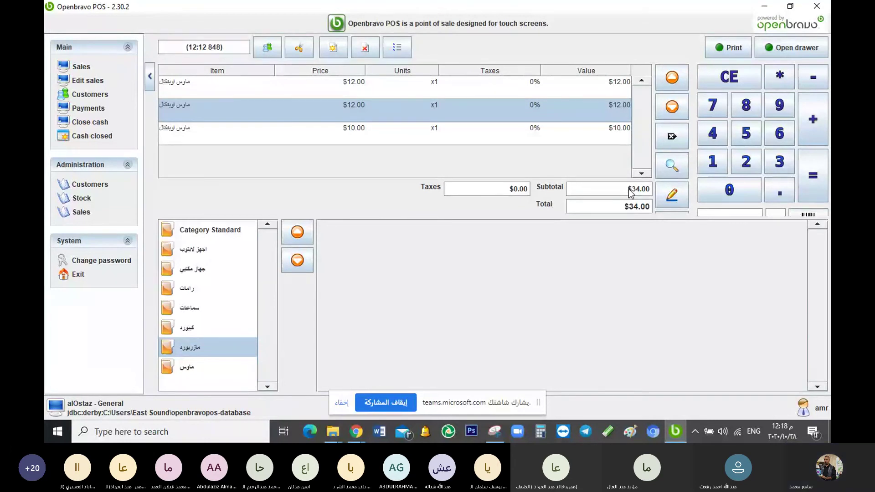
Start the receipt's payment, look through the Cheque, Card and Free methods, and select Cash.
click(817, 185)
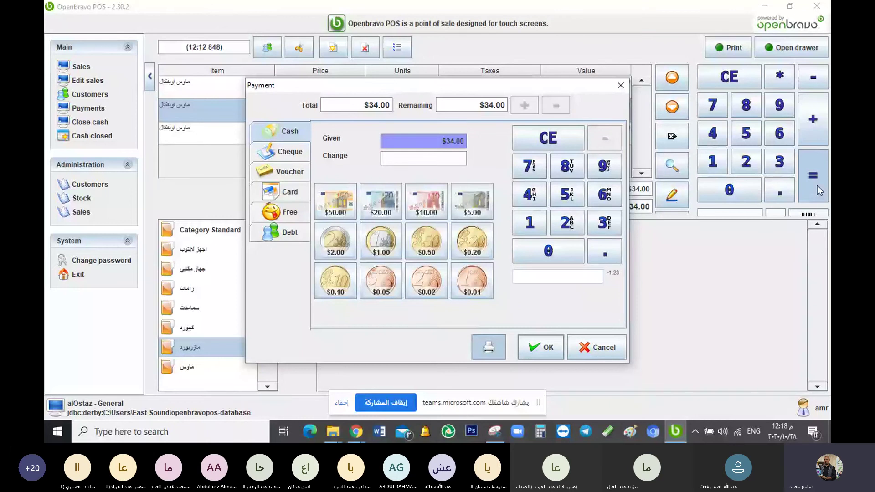
click(285, 152)
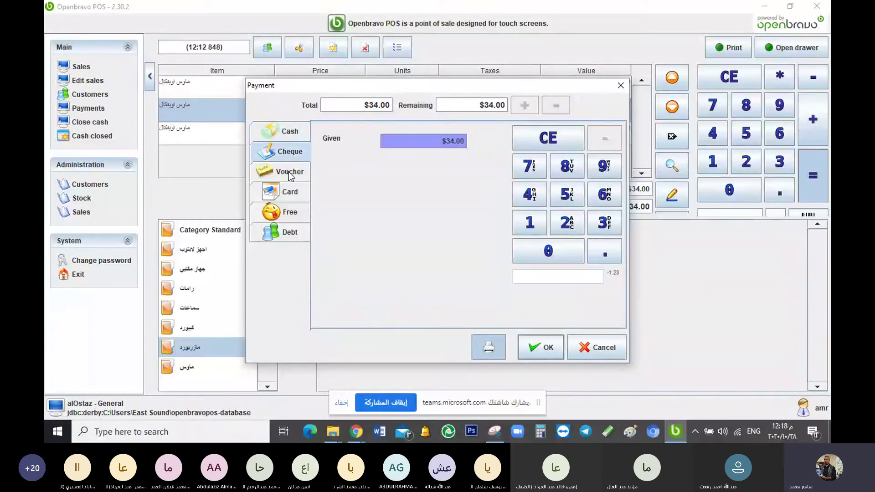
click(288, 191)
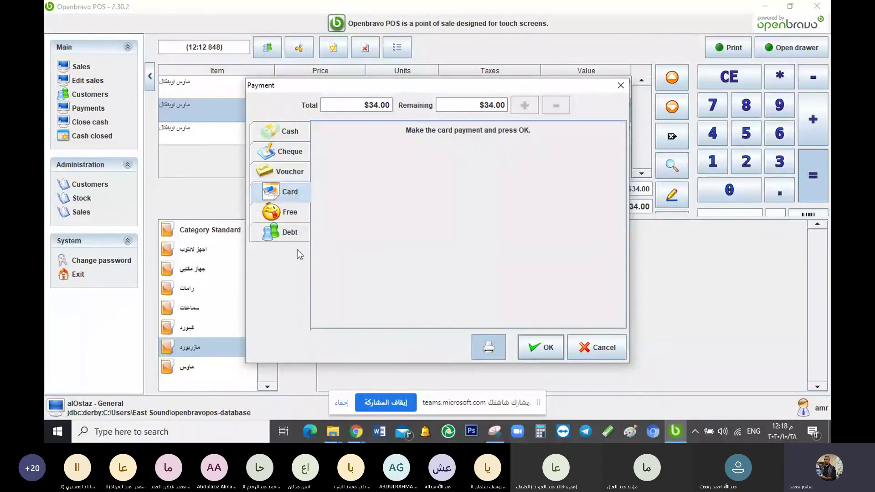
click(286, 215)
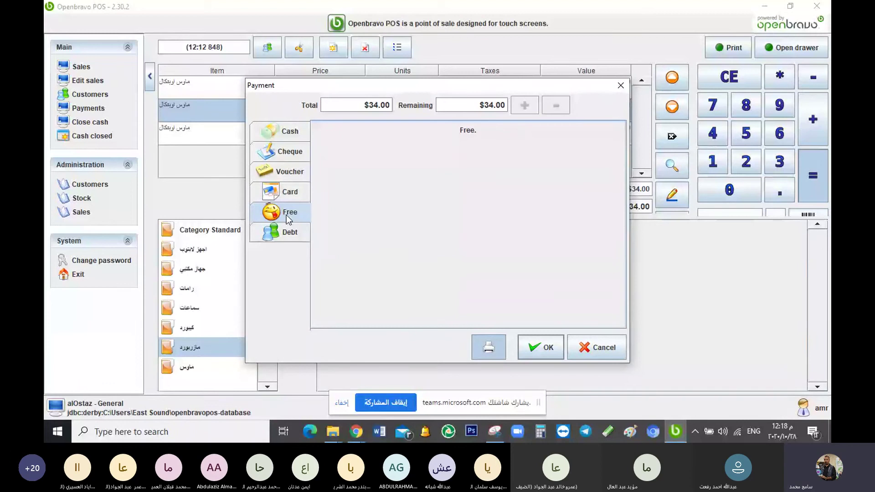
click(285, 136)
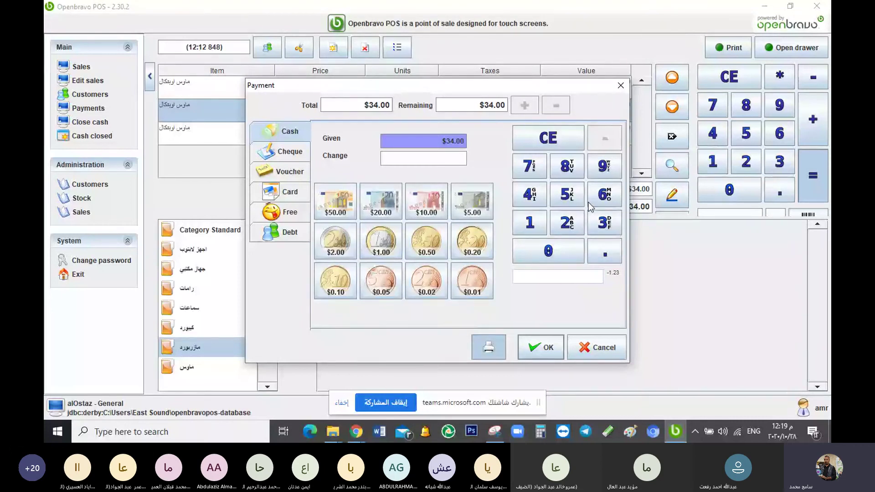
Enter 100 as the cash given and complete the payment.
click(530, 222)
click(549, 251)
click(548, 251)
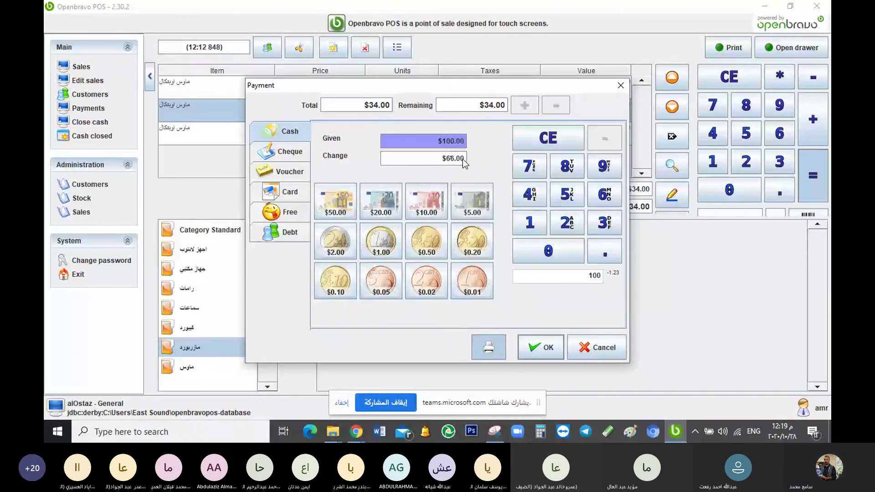
click(539, 346)
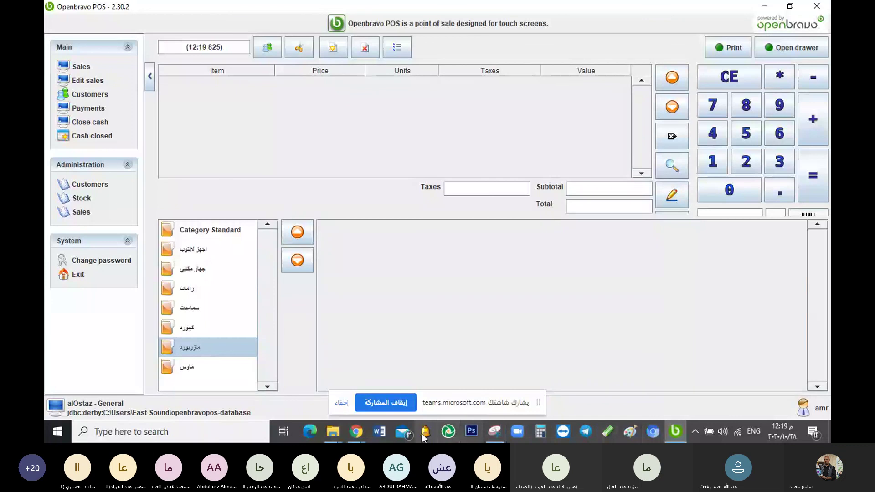
Switch to the training book PDF in Chrome and bring up the Microsoft Teams meeting page.
click(356, 431)
click(347, 376)
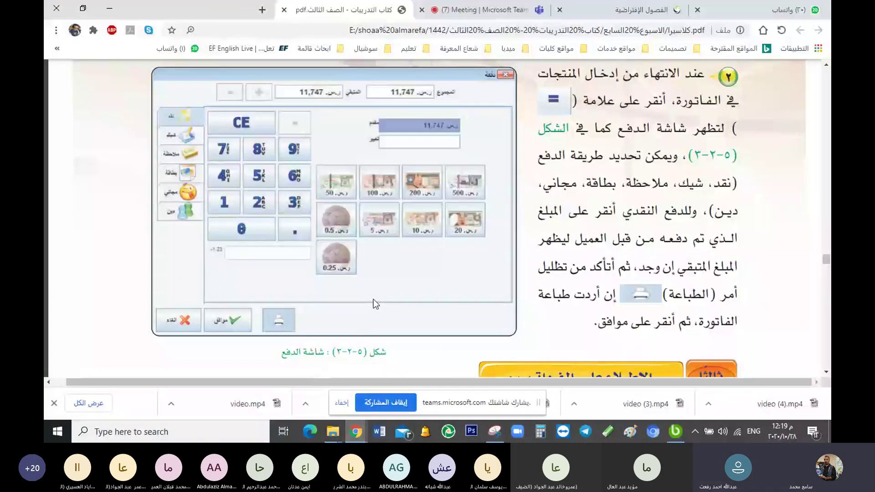
click(483, 10)
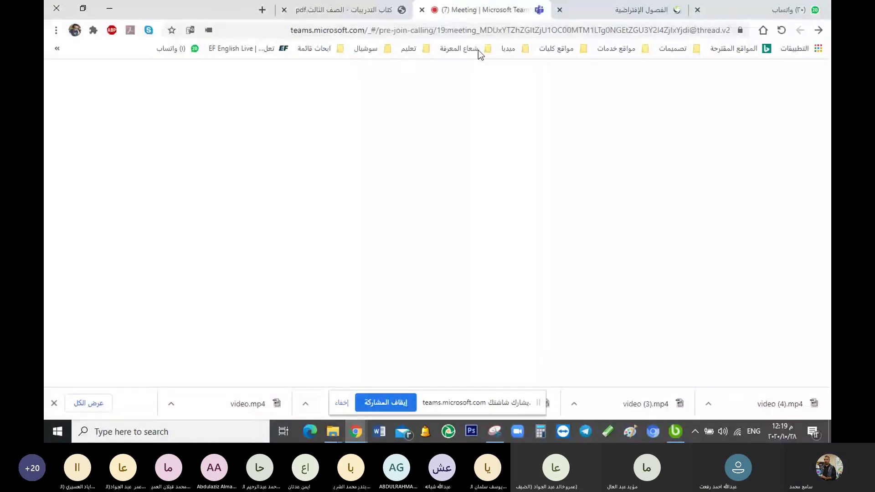